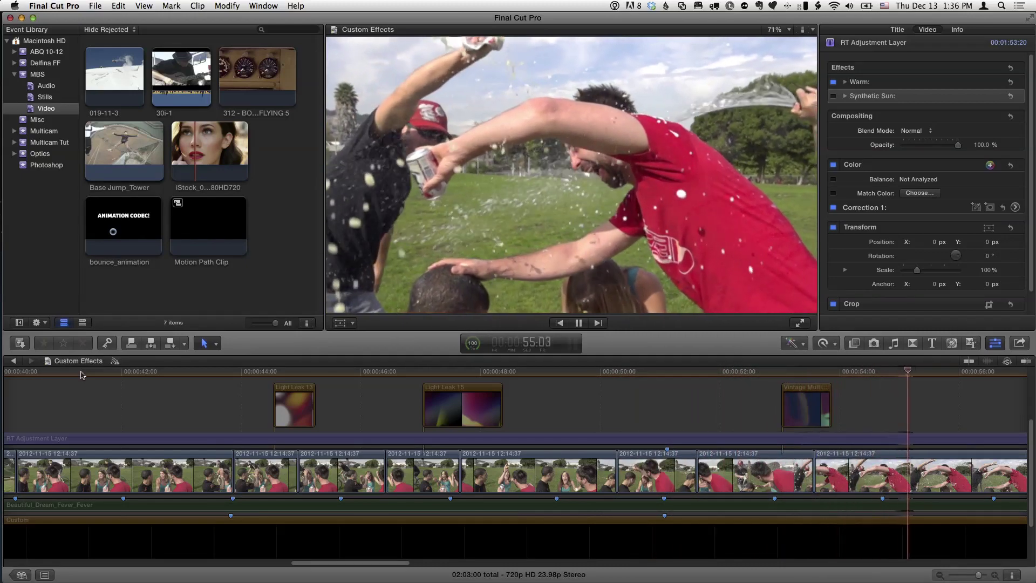
Apply the Super 8mm effect from the Stylize category to the clip just before the first Angle 1 clip and select that clip
{"action": "key", "text": "space"}
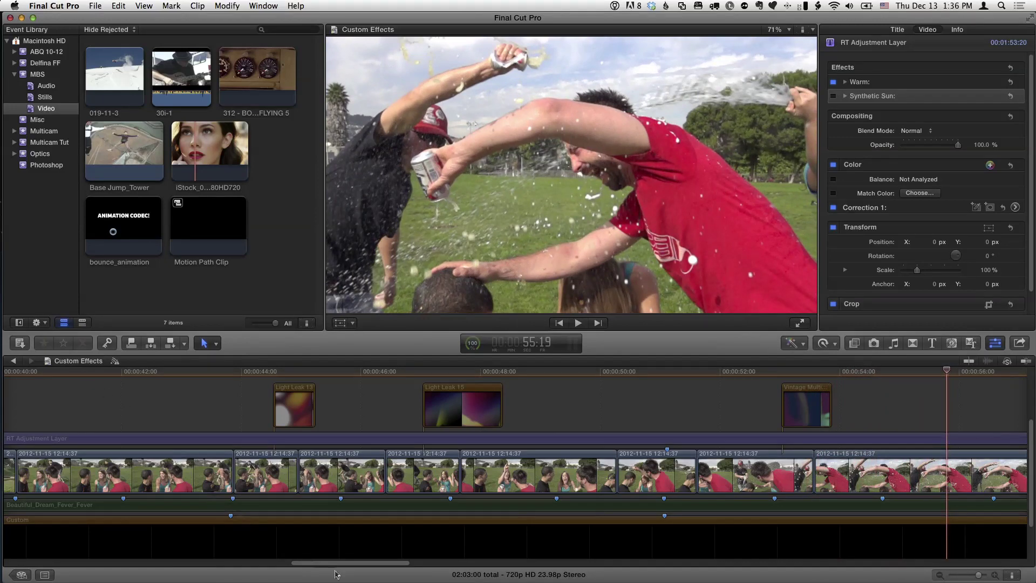
{"action": "left_click_drag", "start_coordinate": [339, 567], "coordinate": [400, 566]}
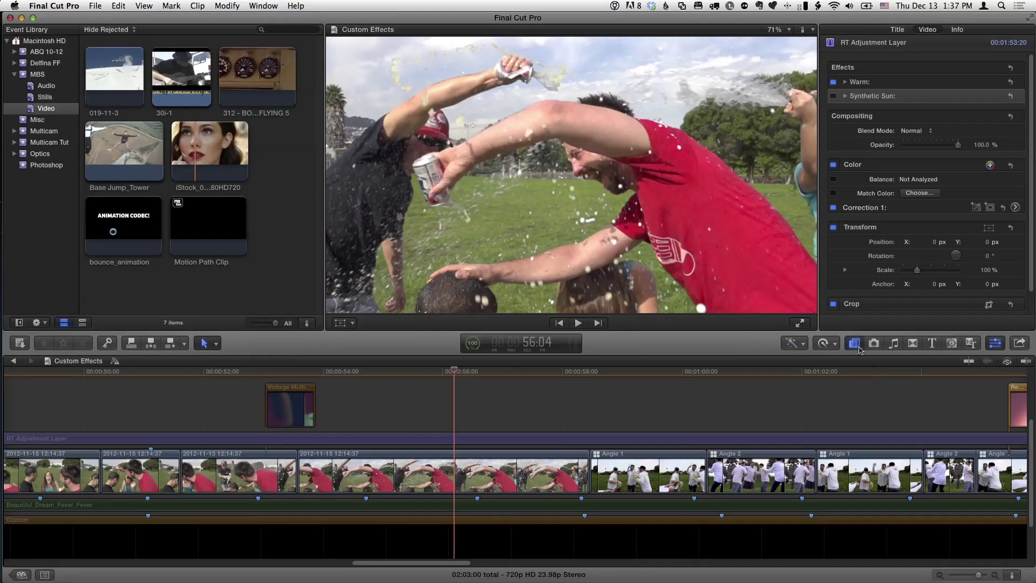
{"action": "left_click", "coordinate": [857, 347]}
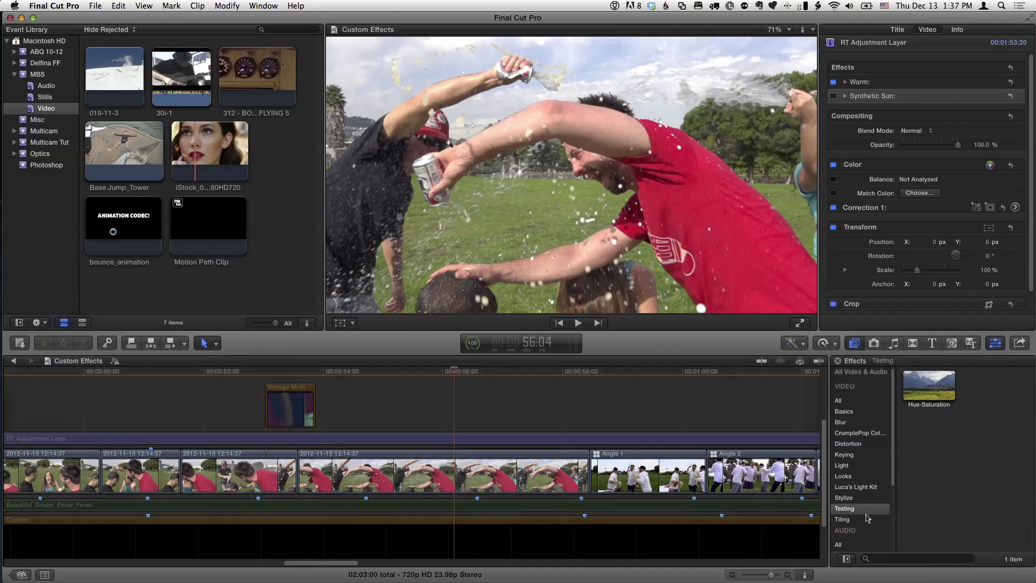
{"action": "left_click_drag", "start_coordinate": [893, 480], "coordinate": [891, 527]}
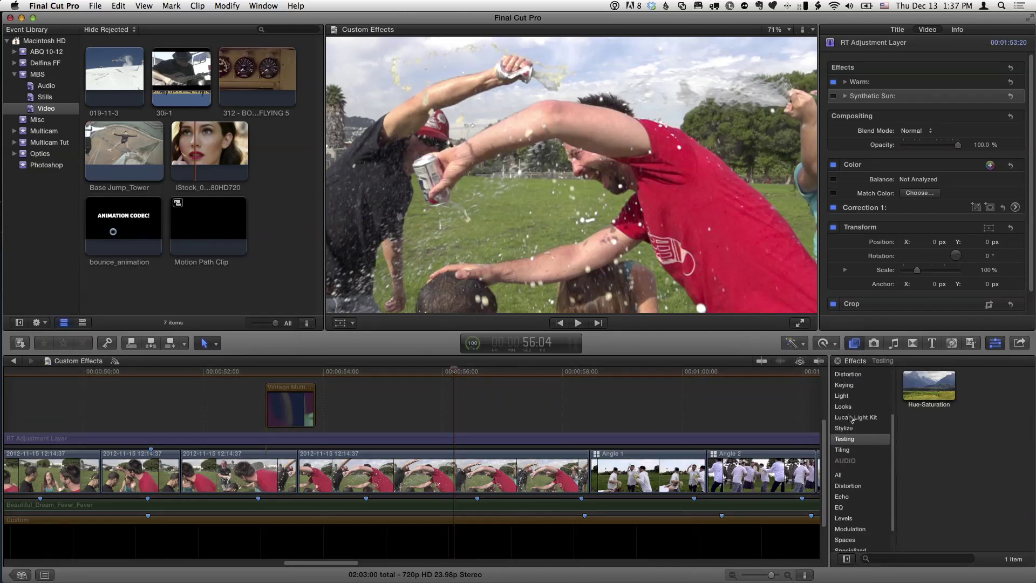
{"action": "left_click", "coordinate": [851, 430]}
{"action": "left_click_drag", "start_coordinate": [1032, 418], "coordinate": [1026, 545]}
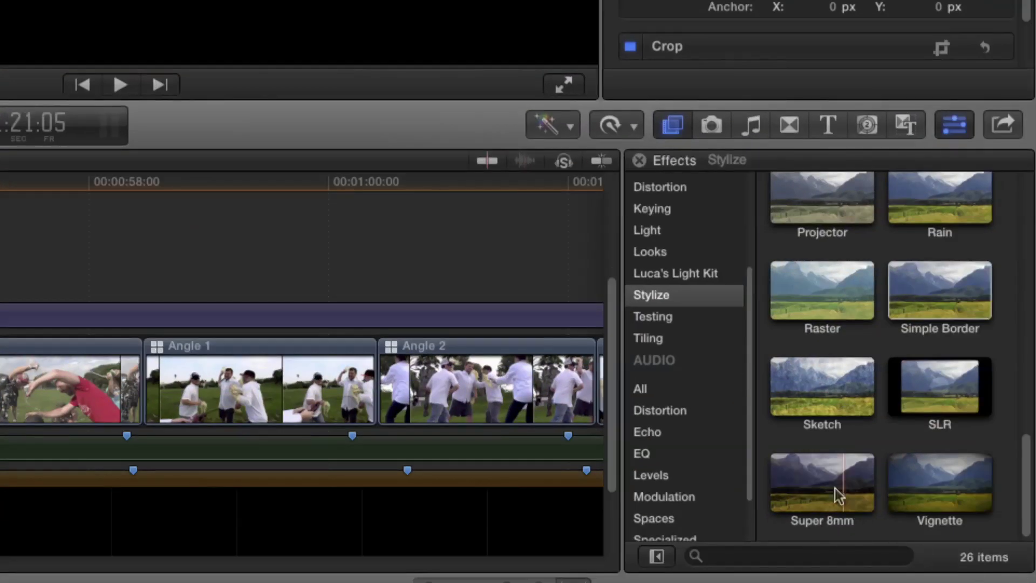
{"action": "left_click_drag", "start_coordinate": [819, 493], "coordinate": [70, 384]}
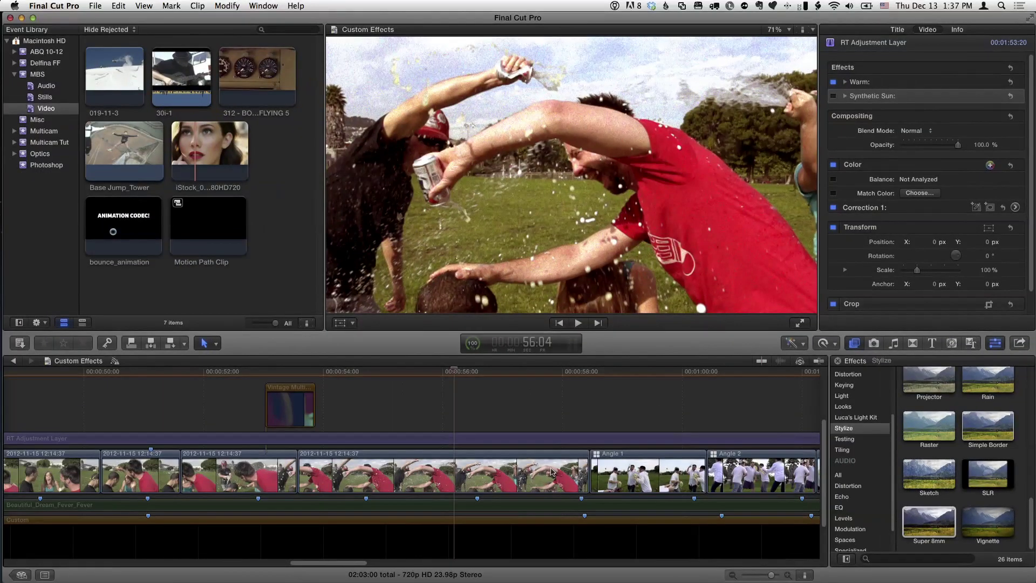
{"action": "left_click", "coordinate": [439, 373]}
{"action": "left_click", "coordinate": [445, 482]}
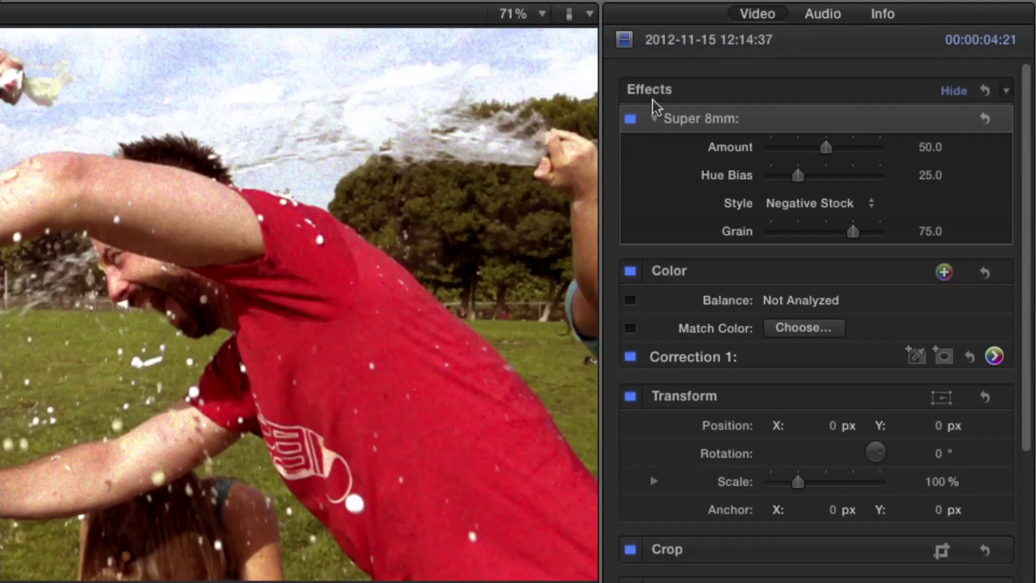
Adjust the clip's Super 8mm effect: Amount about 90, Hue Bias about 78, Style Reversal Stock and Grain about 32
{"action": "left_click", "coordinate": [629, 119]}
{"action": "left_click", "coordinate": [630, 119]}
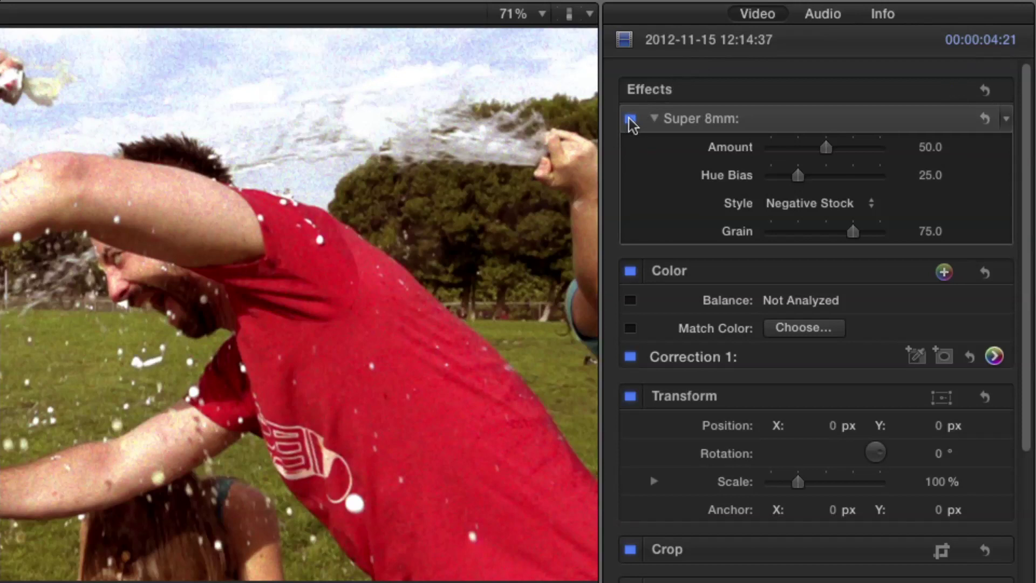
{"action": "left_click_drag", "start_coordinate": [821, 155], "coordinate": [860, 182]}
{"action": "left_click", "coordinate": [833, 208]}
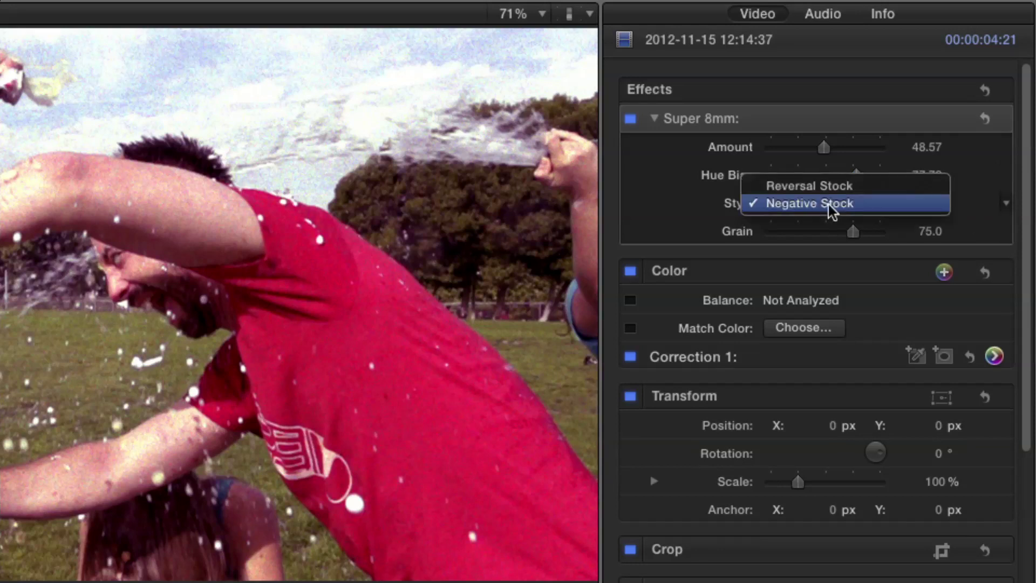
{"action": "left_click", "coordinate": [828, 186]}
{"action": "left_click_drag", "start_coordinate": [852, 233], "coordinate": [806, 232]}
{"action": "left_click_drag", "start_coordinate": [836, 149], "coordinate": [872, 152]}
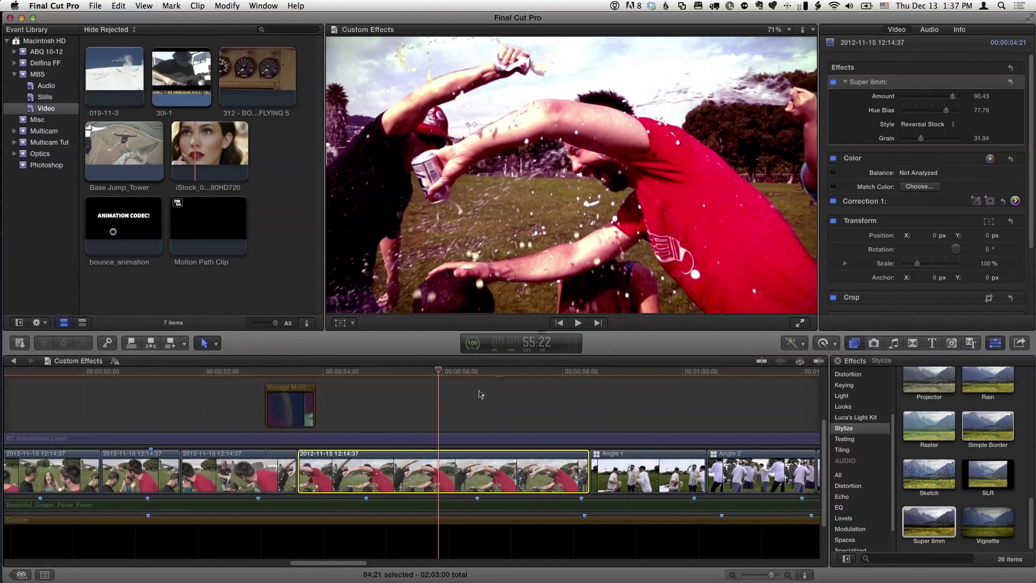
Review the clip from near its beginning and compare the picture with the Super 8mm effect off and on
{"action": "left_click", "coordinate": [330, 373]}
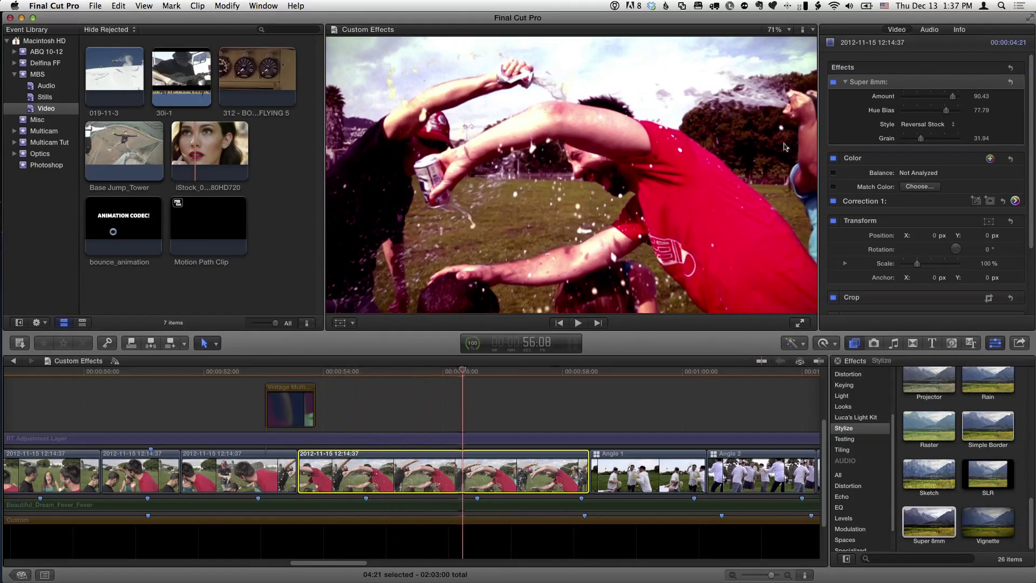
{"action": "left_click", "coordinate": [833, 82]}
{"action": "left_click", "coordinate": [834, 83]}
{"action": "left_click", "coordinate": [834, 83]}
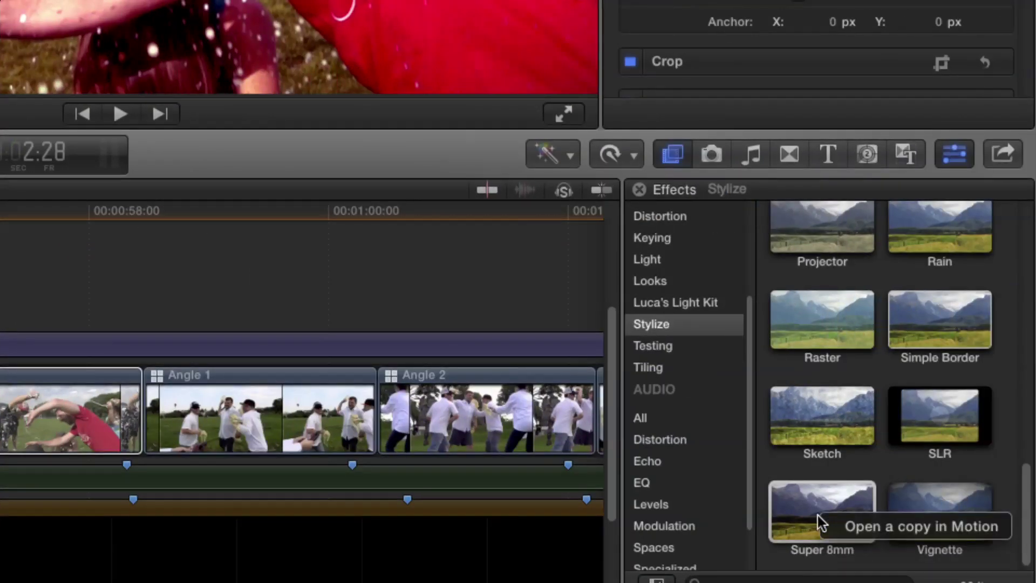
Open a copy of the Super 8mm effect in Motion, enlarge its window and move the playhead to 00:00:04:21
{"action": "left_click", "coordinate": [892, 529]}
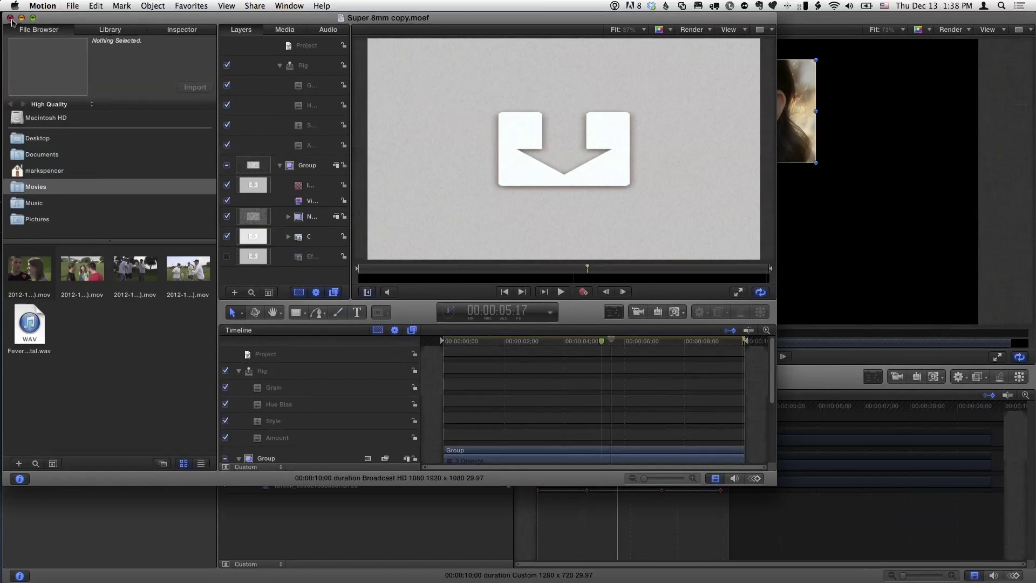
{"action": "left_click", "coordinate": [33, 18]}
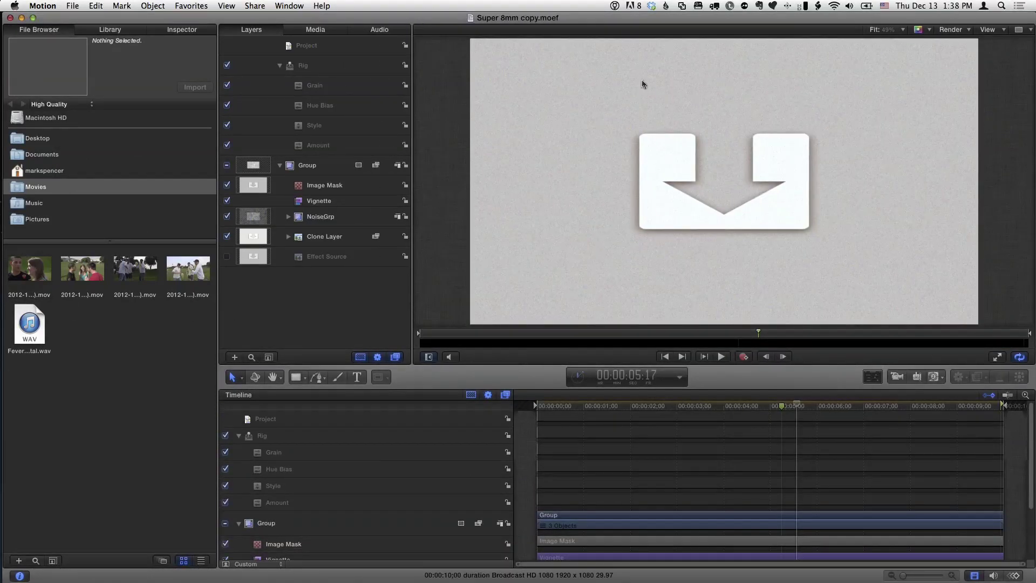
{"action": "left_click_drag", "start_coordinate": [737, 336], "coordinate": [705, 348]}
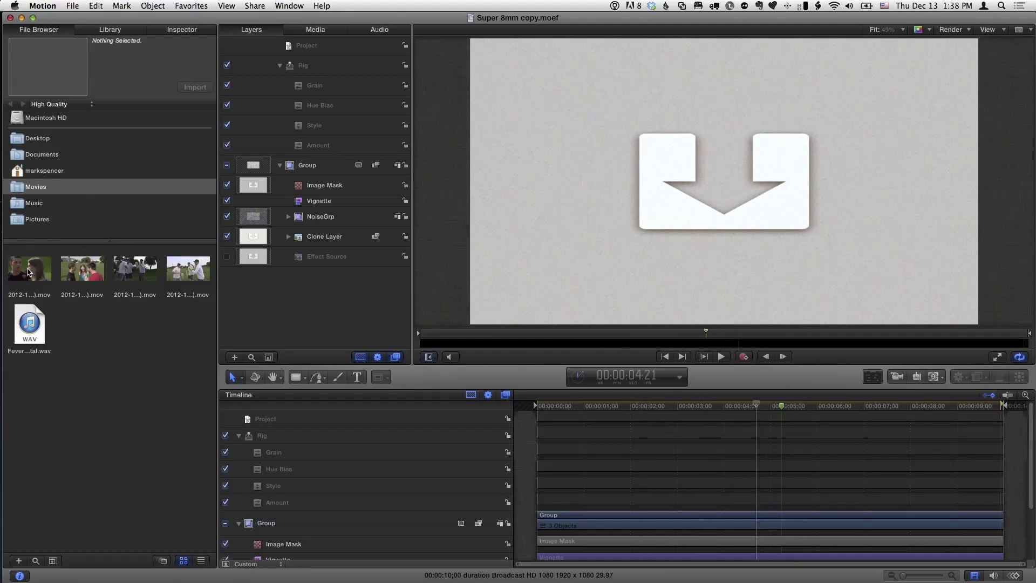
Fill the Effect Source placeholder with the first video from the Movies folder, undoing a misplaced drop on the canvas
{"action": "left_click_drag", "start_coordinate": [26, 272], "coordinate": [587, 210]}
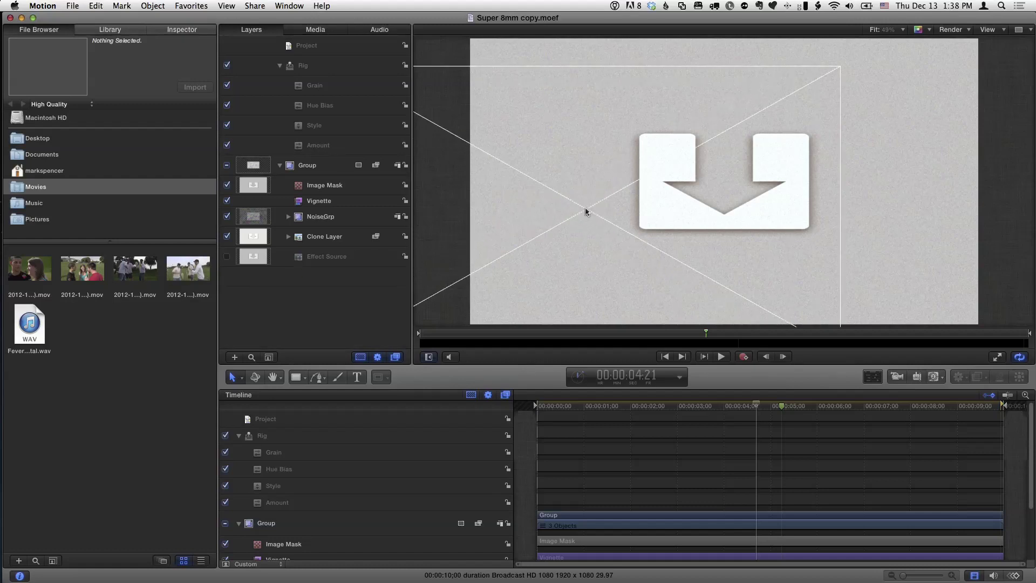
{"action": "key", "text": "super+z"}
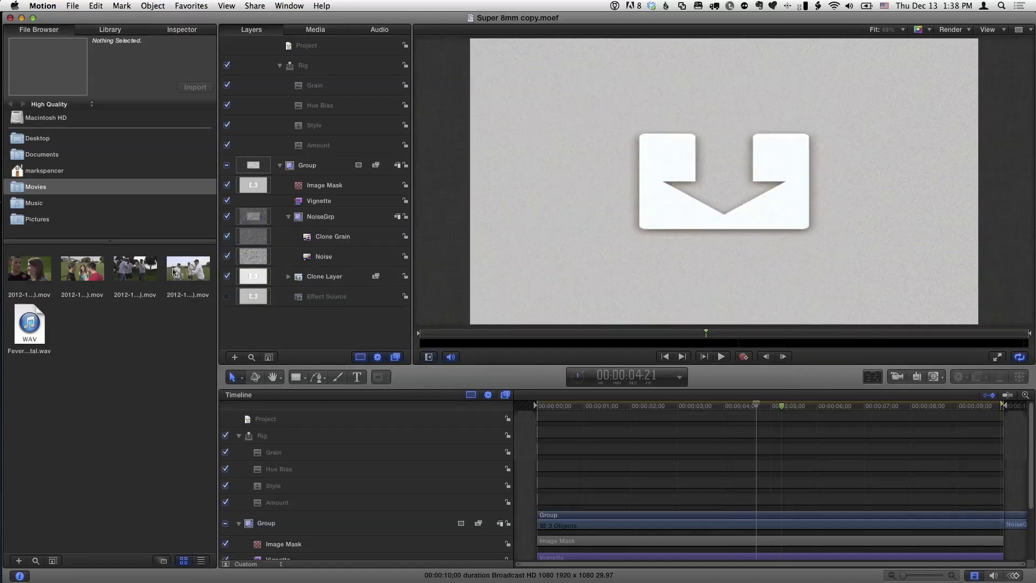
{"action": "left_click_drag", "start_coordinate": [31, 274], "coordinate": [389, 297]}
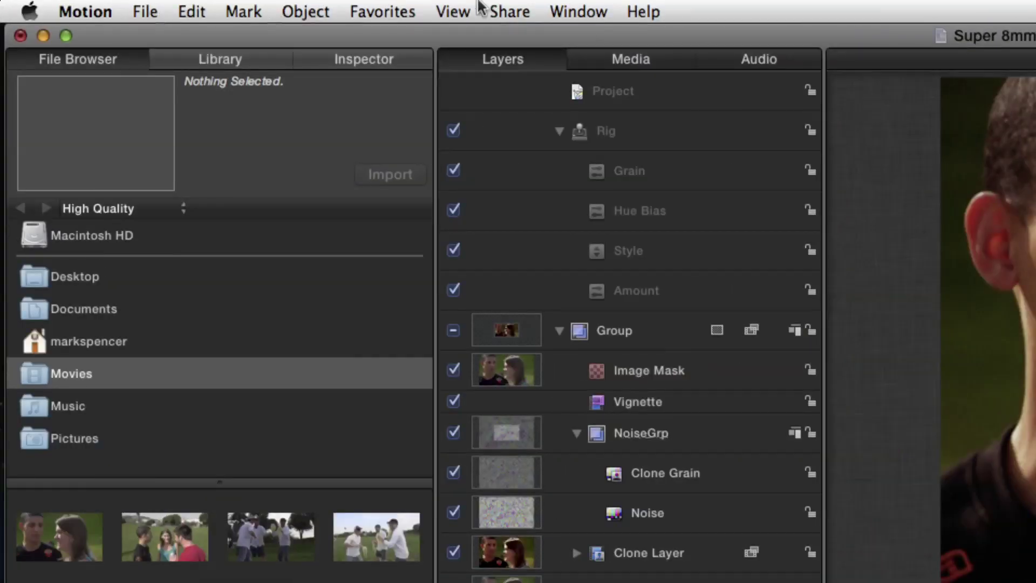
Set the project's published parameters to Amount about 67, Hue Bias about 76, Style Reversal Stock and Grain about 22
{"action": "left_click", "coordinate": [644, 99]}
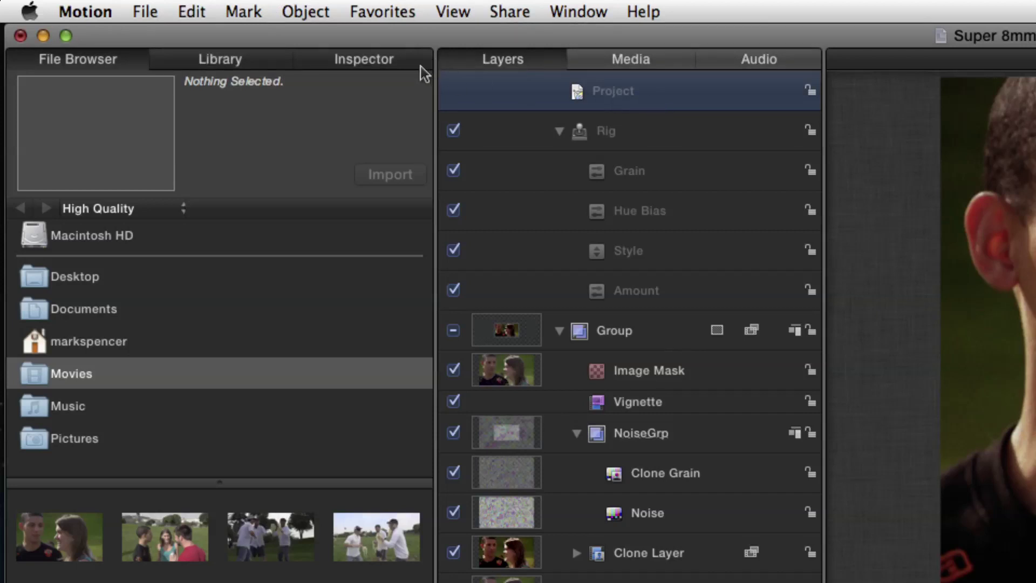
{"action": "left_click", "coordinate": [372, 62]}
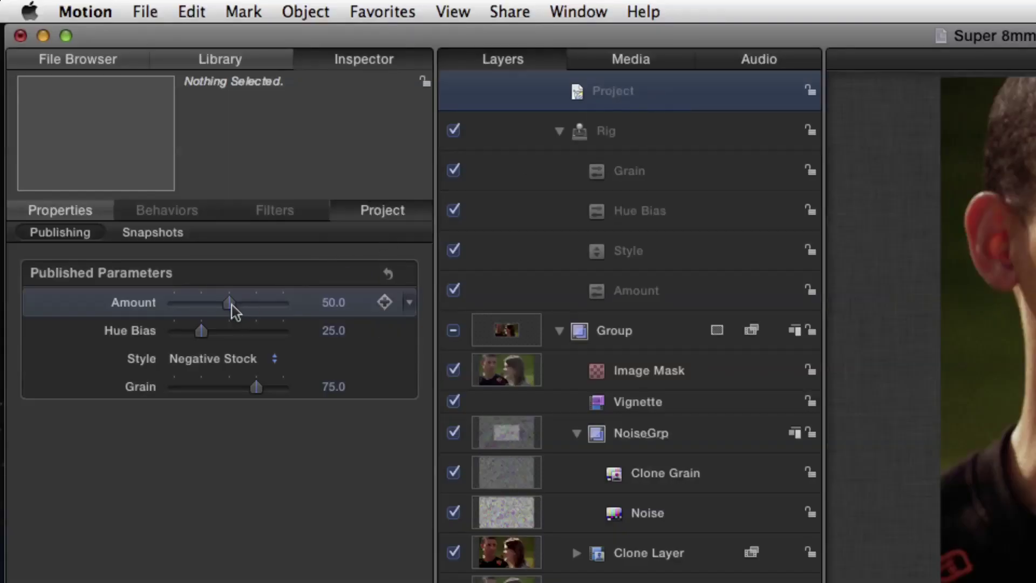
{"action": "left_click_drag", "start_coordinate": [254, 302], "coordinate": [259, 303]}
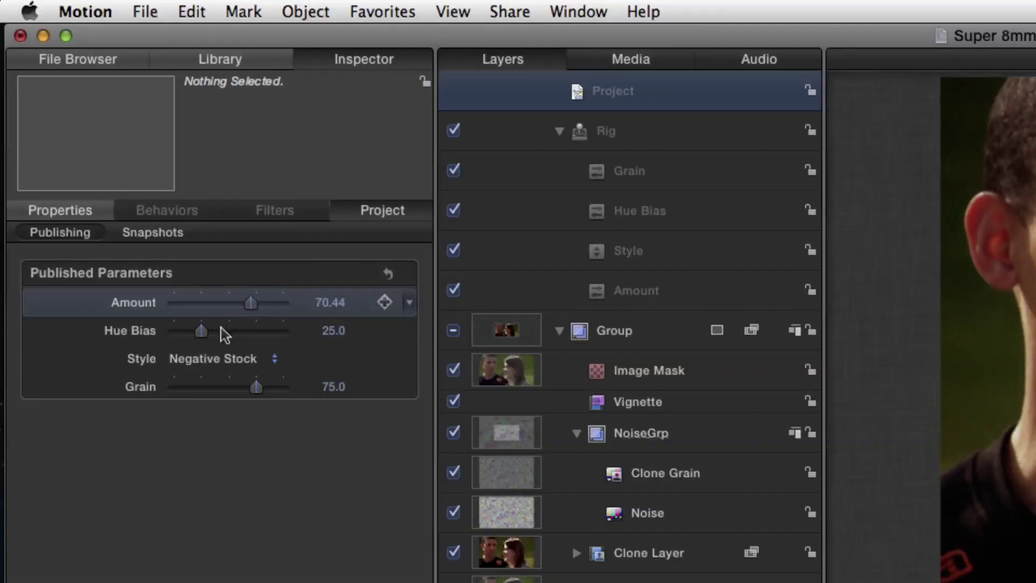
{"action": "left_click", "coordinate": [228, 358]}
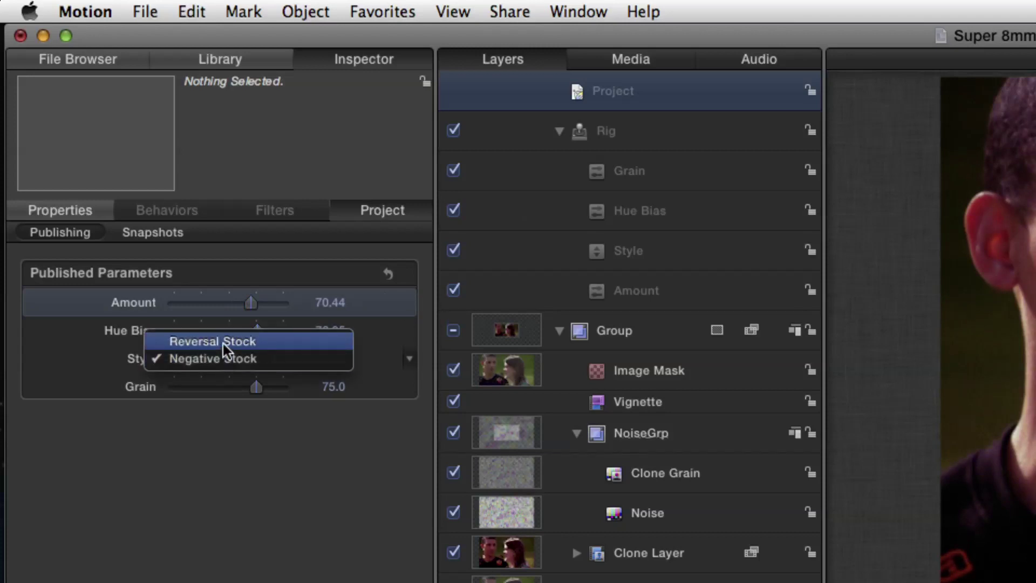
{"action": "left_click", "coordinate": [223, 344]}
{"action": "left_click_drag", "start_coordinate": [257, 388], "coordinate": [199, 387]}
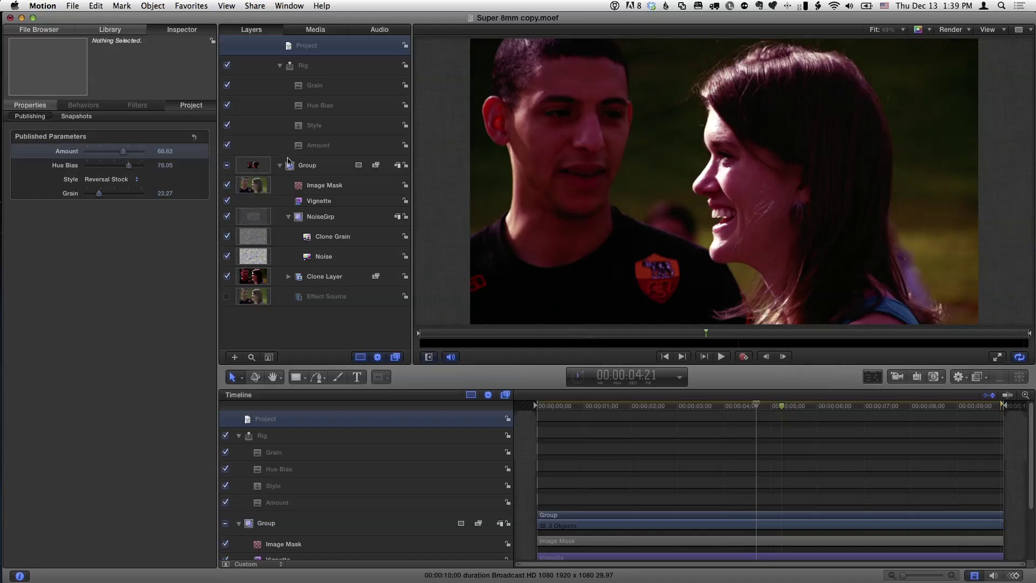
Clear the test video from the Effect Source placeholder
{"action": "left_click", "coordinate": [313, 297]}
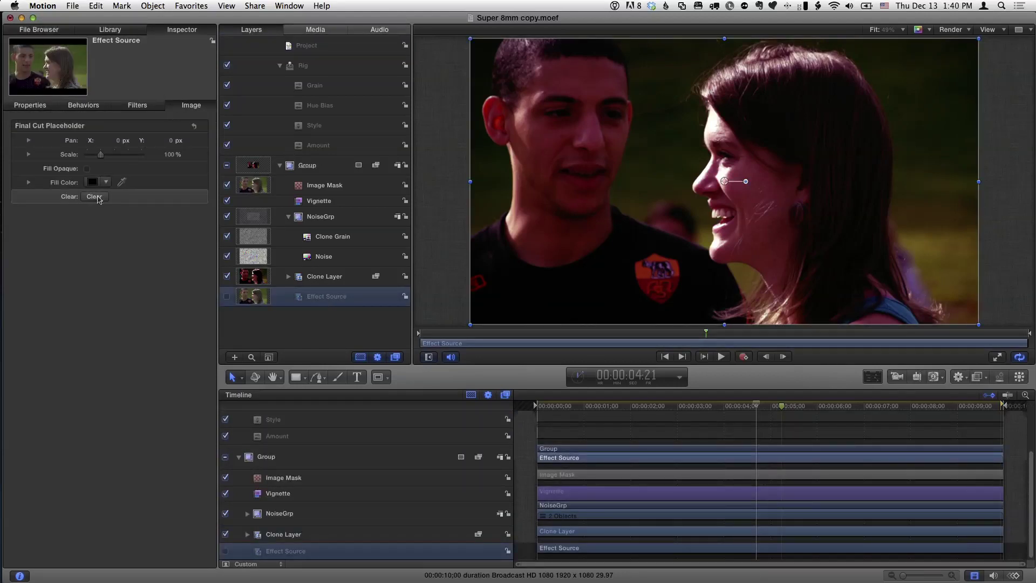
{"action": "left_click", "coordinate": [97, 198]}
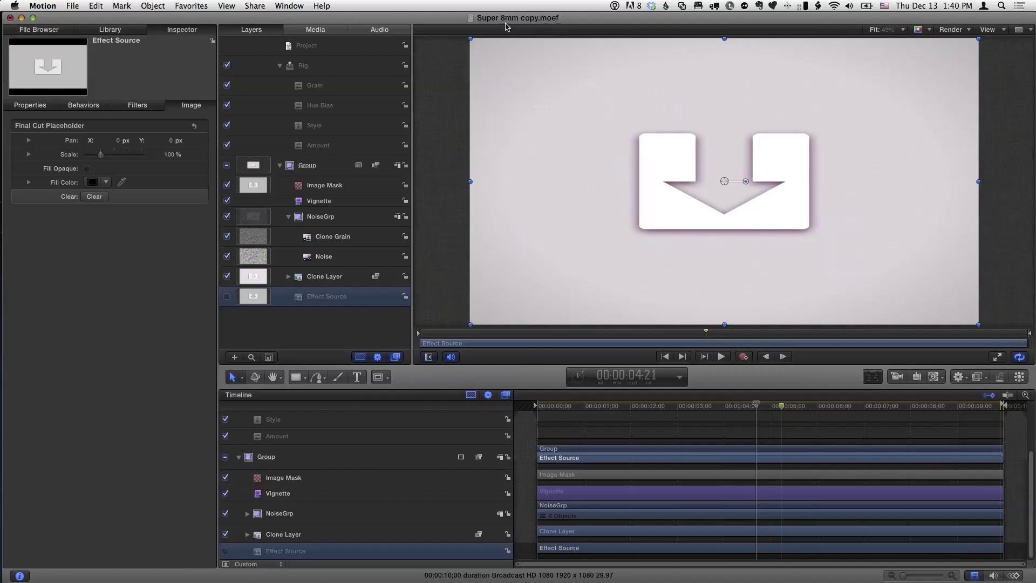
Switch to Final Cut Pro and look for the copied Super 8mm effect in the Stylize category
{"action": "key", "text": "super+Tab"}
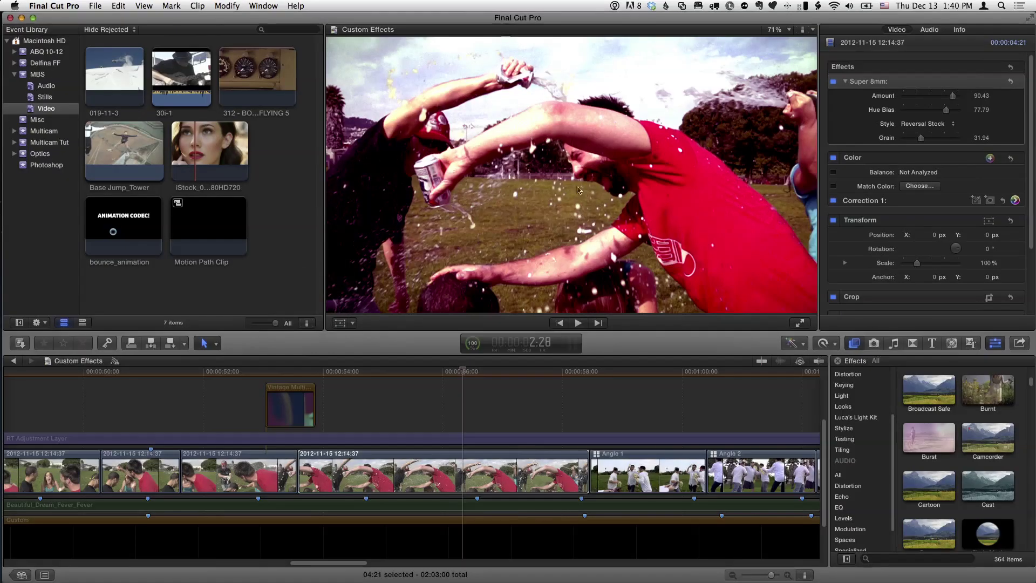
{"action": "scroll", "coordinate": [880, 532], "scroll_direction": "down", "scroll_amount": 3}
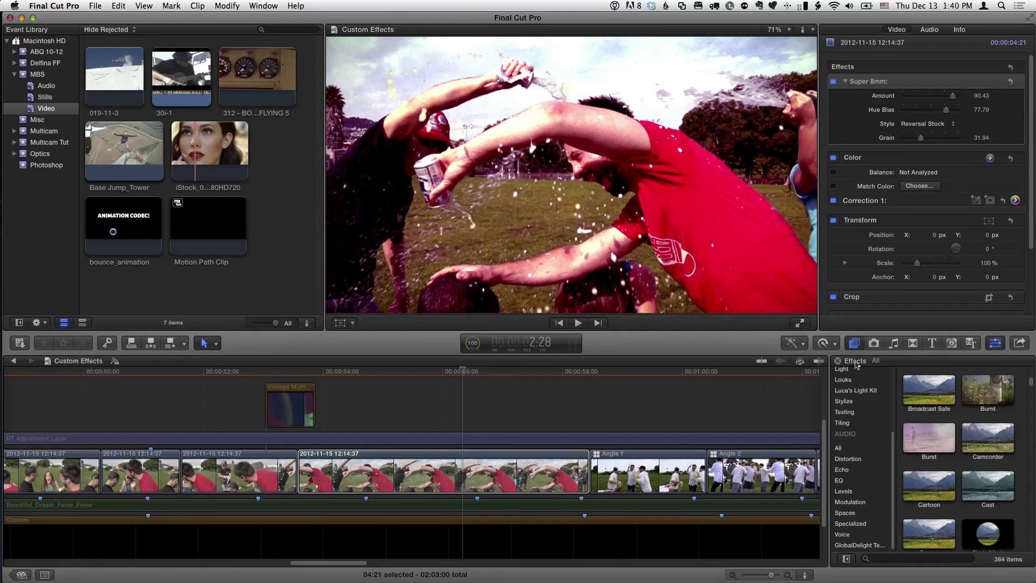
{"action": "left_click", "coordinate": [851, 405]}
{"action": "scroll", "coordinate": [972, 475], "scroll_direction": "down", "scroll_amount": 5}
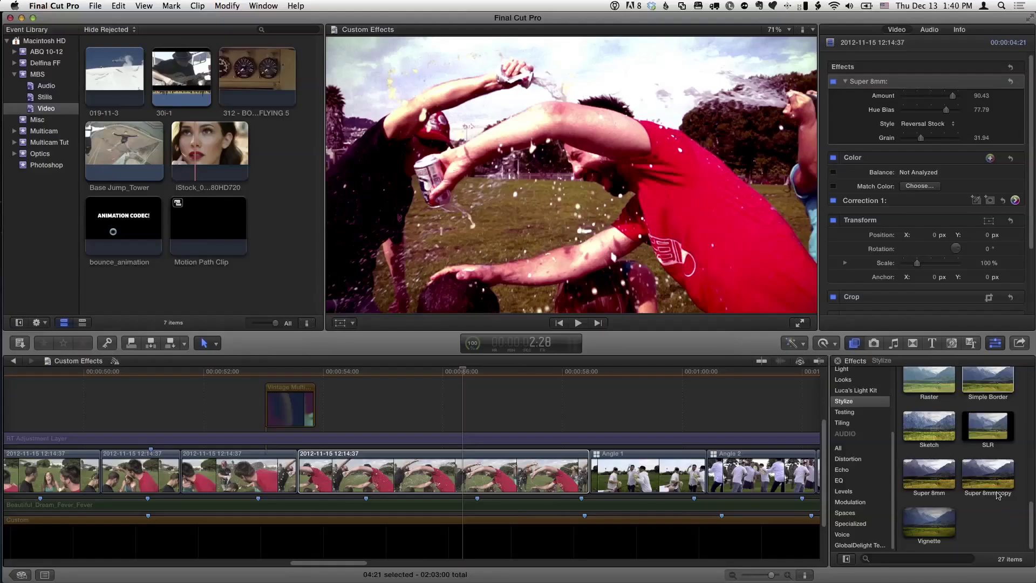
Return to Motion and save the effect as a new template named 8mm Custom
{"action": "key", "text": "super+Tab"}
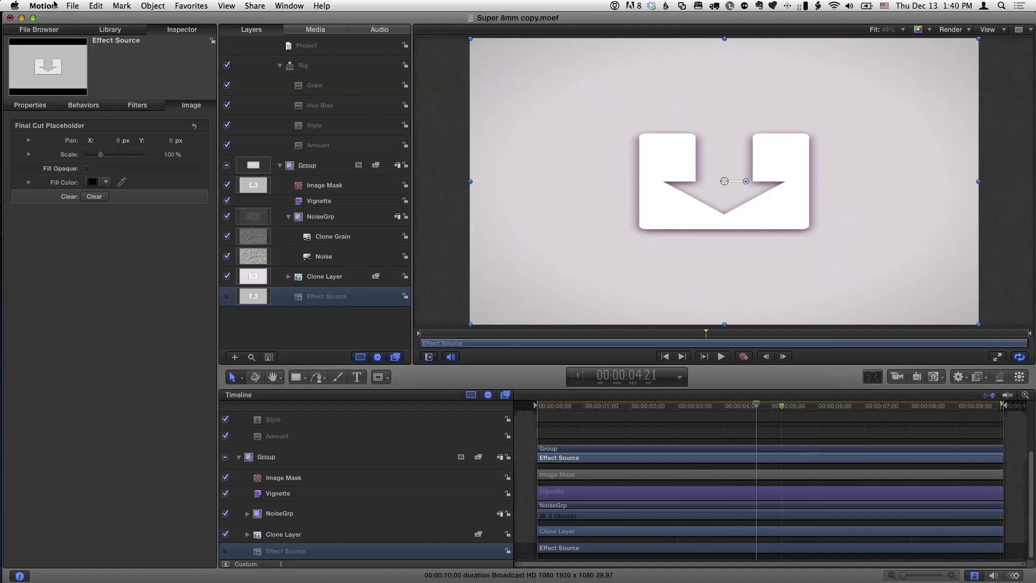
{"action": "left_click", "coordinate": [73, 6]}
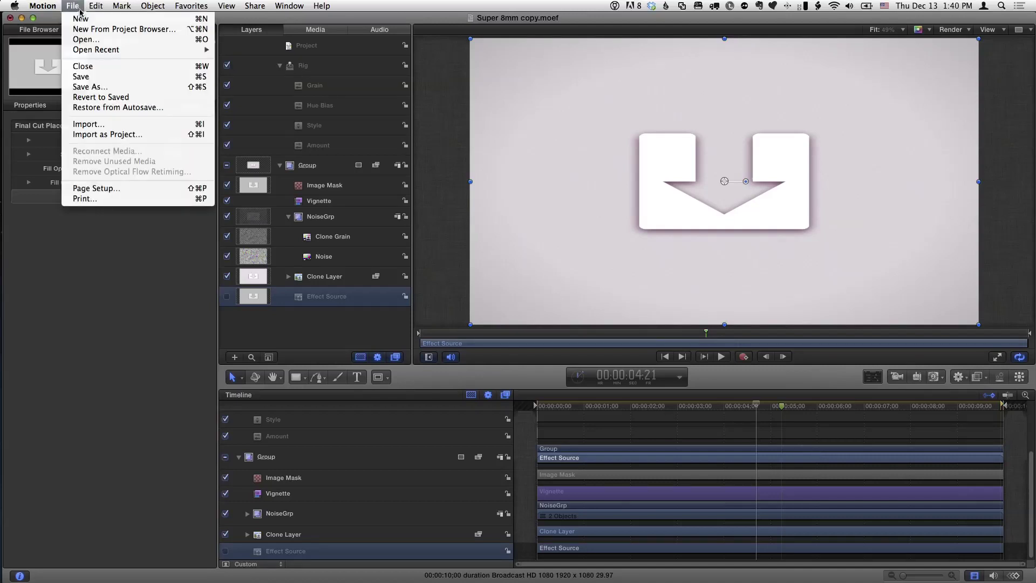
{"action": "left_click", "coordinate": [108, 87]}
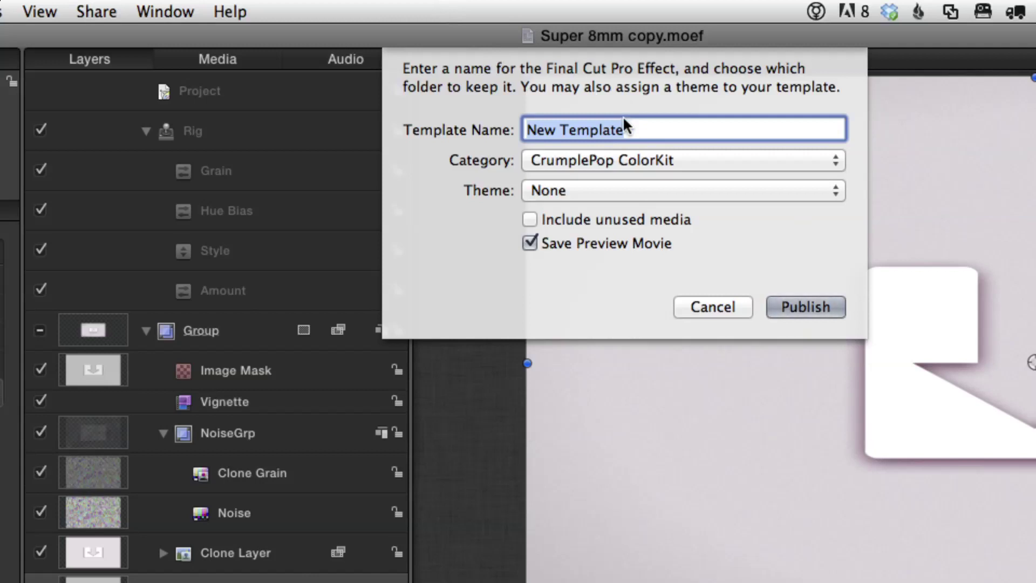
{"action": "type", "text": "8mm Custom"}
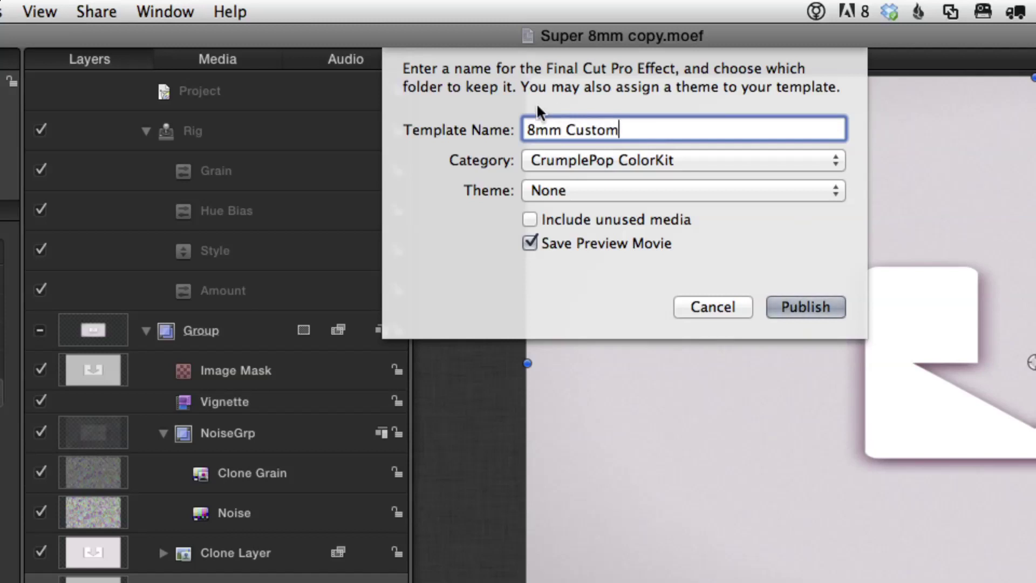
Create a new category named Favorites for the 8mm Custom template
{"action": "left_click", "coordinate": [593, 160]}
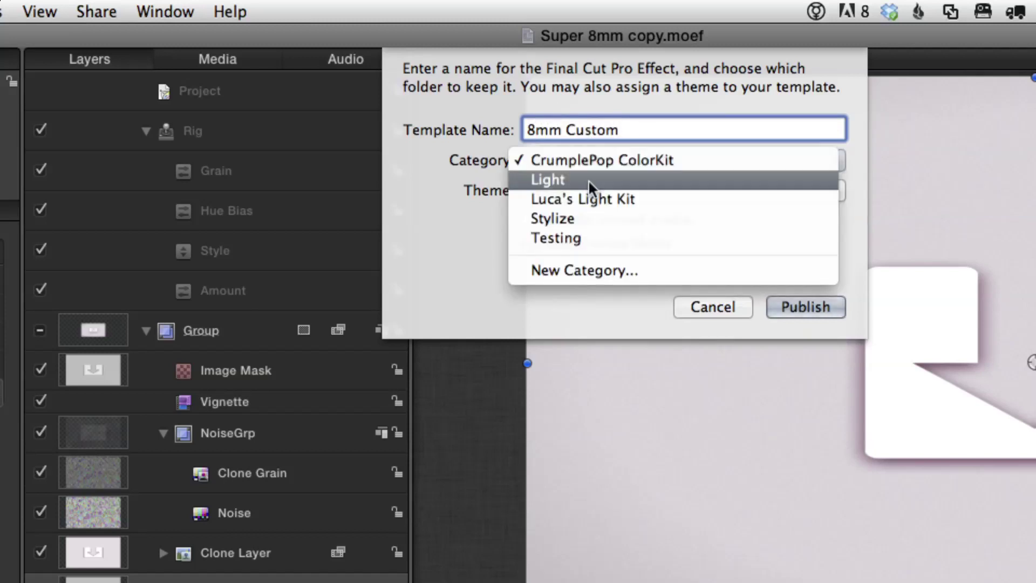
{"action": "left_click", "coordinate": [585, 272]}
{"action": "left_click_drag", "start_coordinate": [591, 274], "coordinate": [518, 270]}
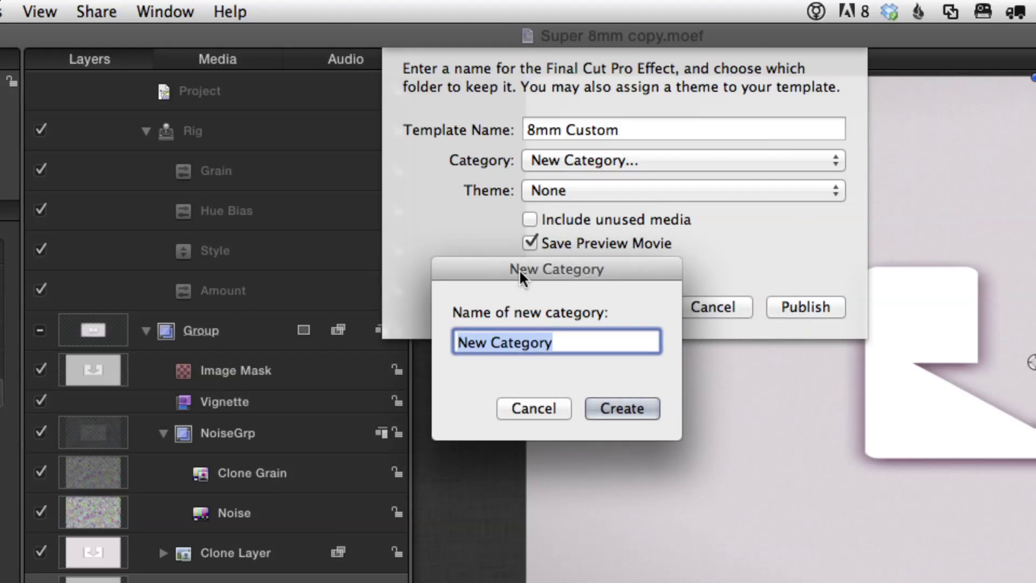
{"action": "type", "text": "Favorites"}
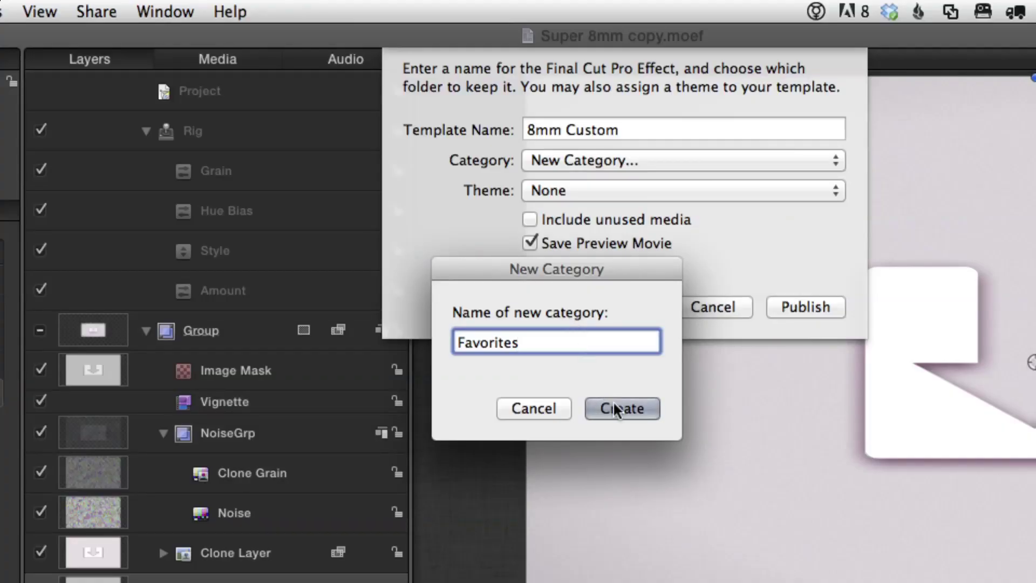
{"action": "left_click", "coordinate": [615, 409]}
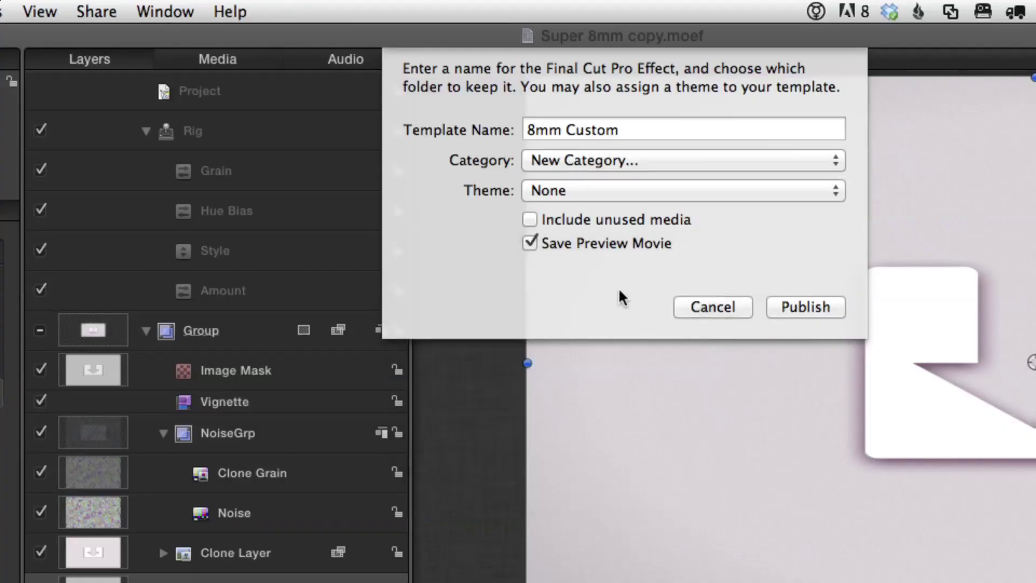
Create a new theme named Delfina for the template and publish the effect
{"action": "left_click", "coordinate": [590, 190]}
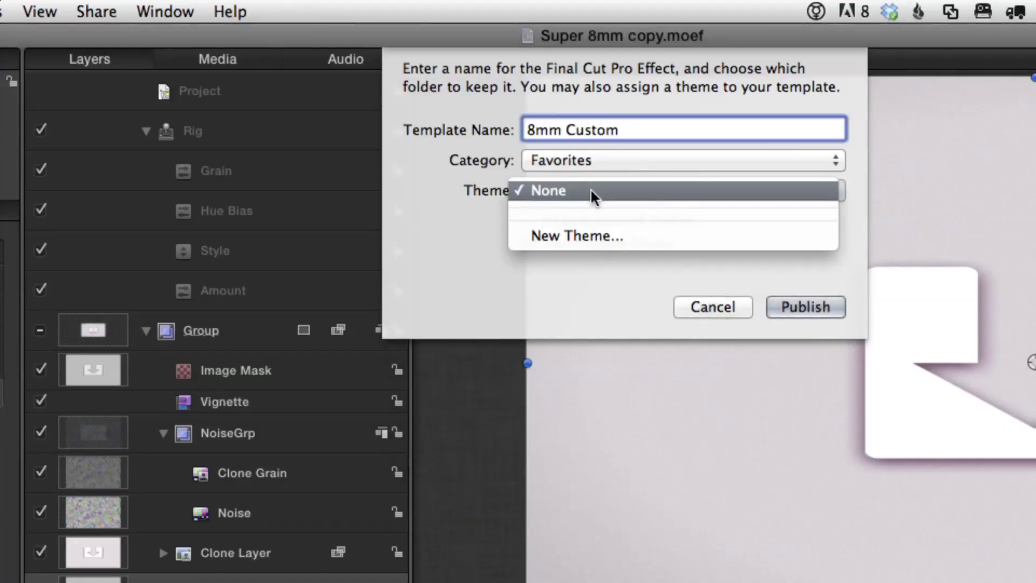
{"action": "left_click", "coordinate": [590, 232]}
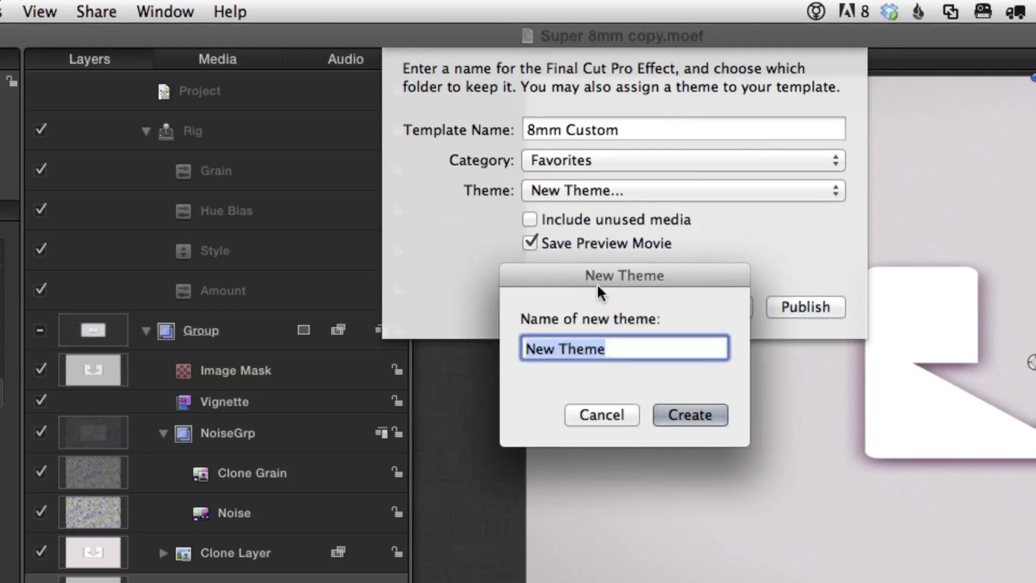
{"action": "type", "text": "De;"}
{"action": "key", "text": "BackSpace"}
{"action": "type", "text": "lfina"}
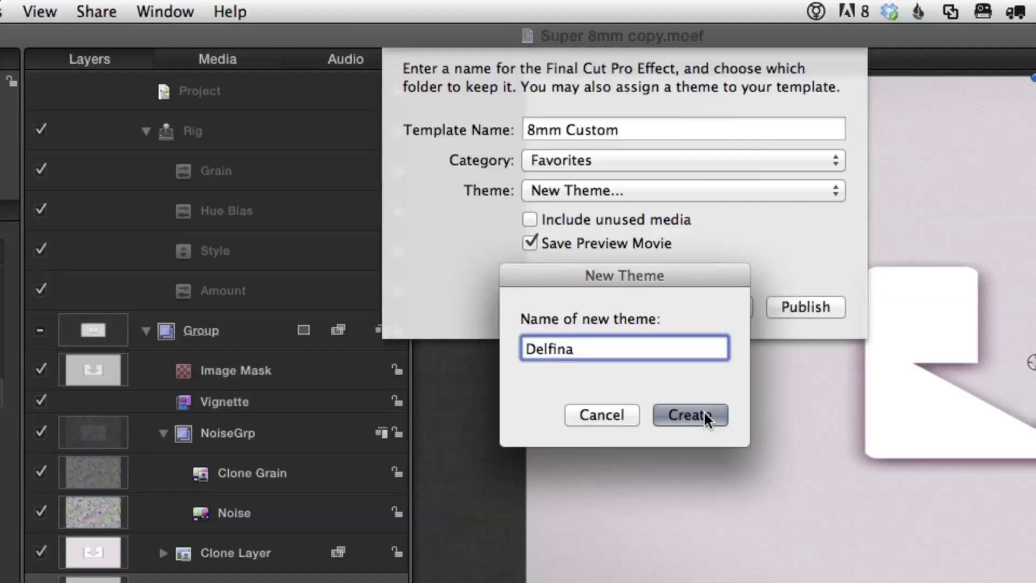
{"action": "left_click", "coordinate": [704, 411]}
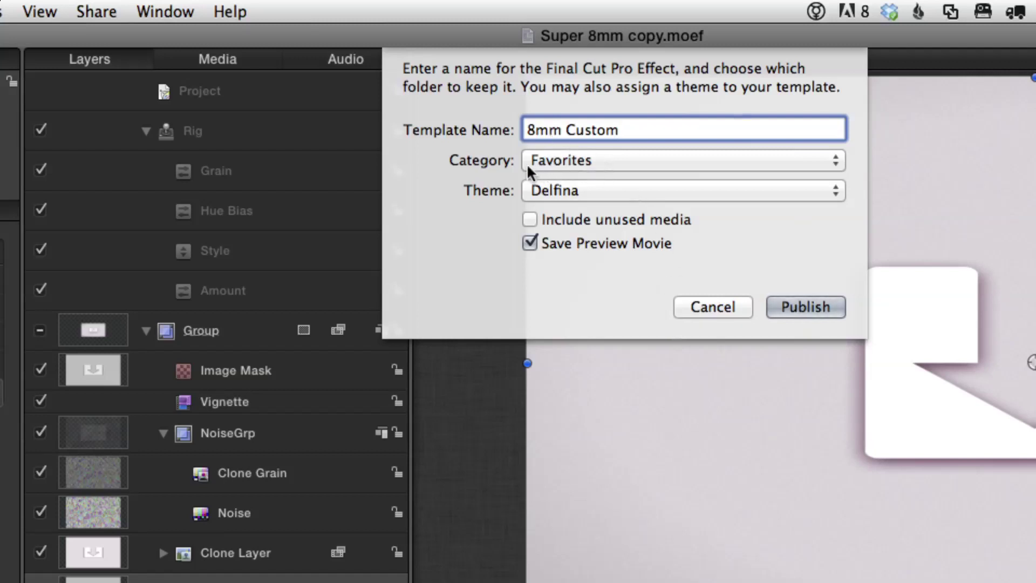
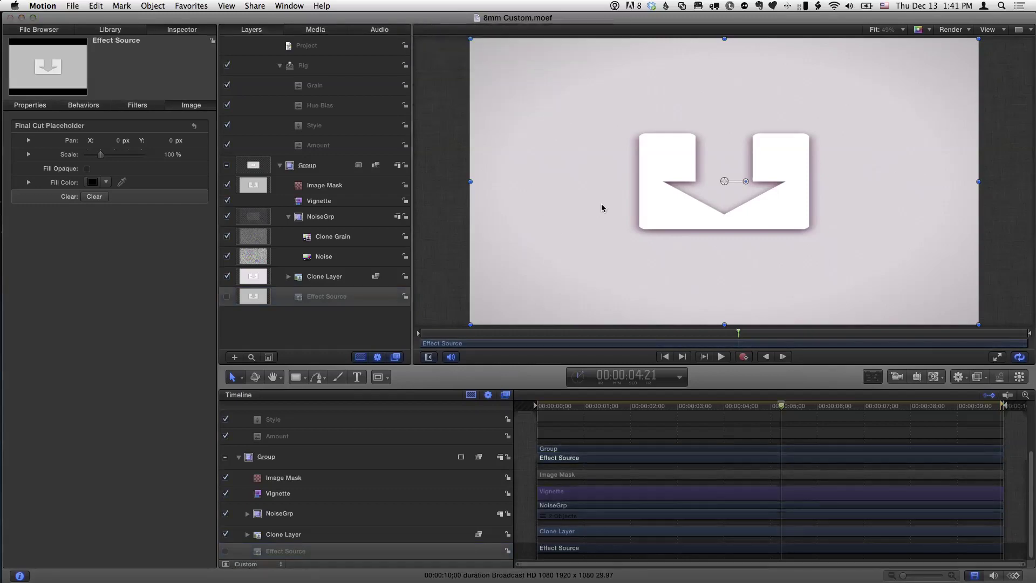
Switch to Final Cut Pro and display the video effects in the Favorites category
{"action": "key", "text": "super+Tab"}
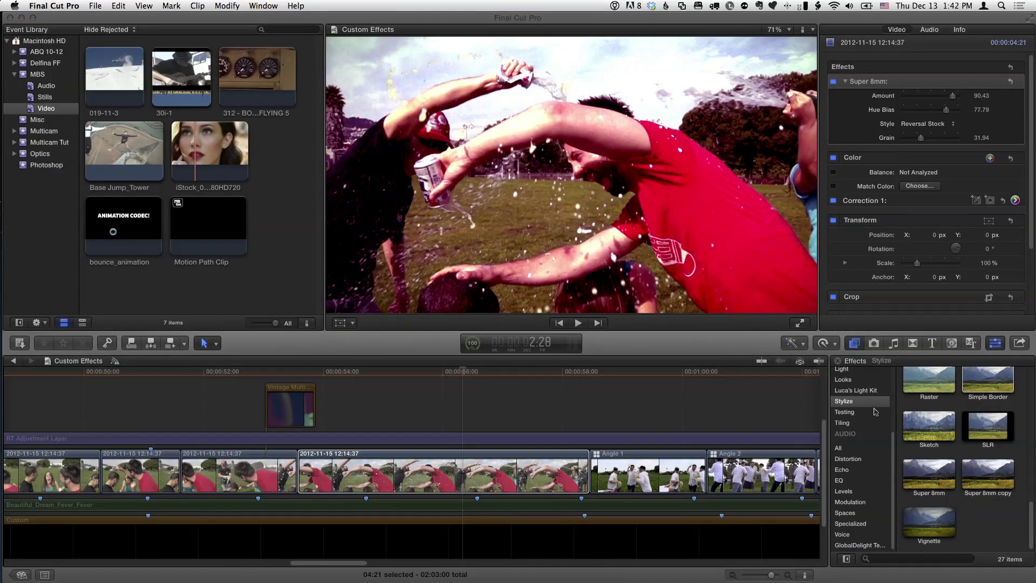
{"action": "left_click", "coordinate": [875, 401], "text": "super"}
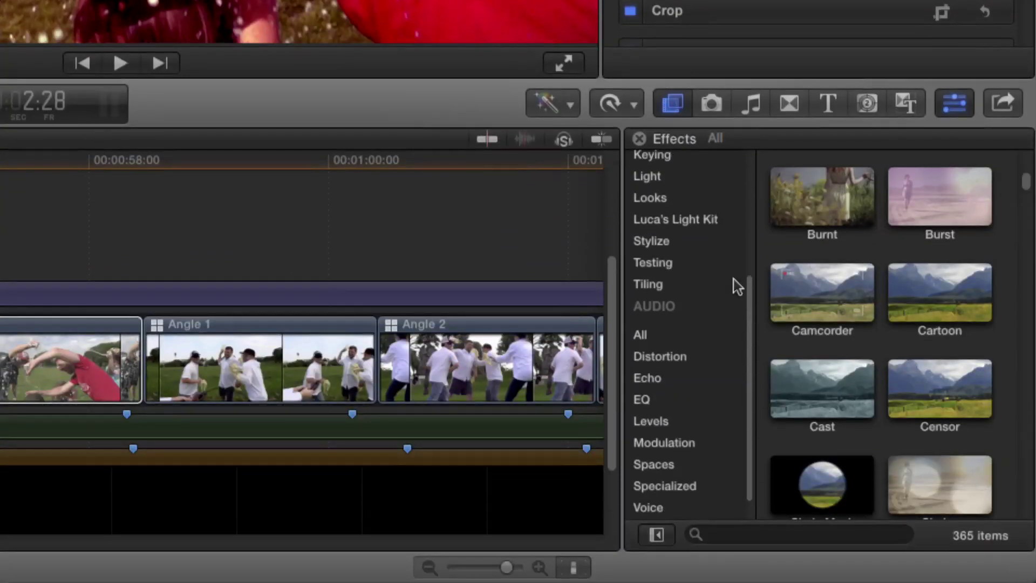
{"action": "left_click_drag", "start_coordinate": [754, 300], "coordinate": [749, 221]}
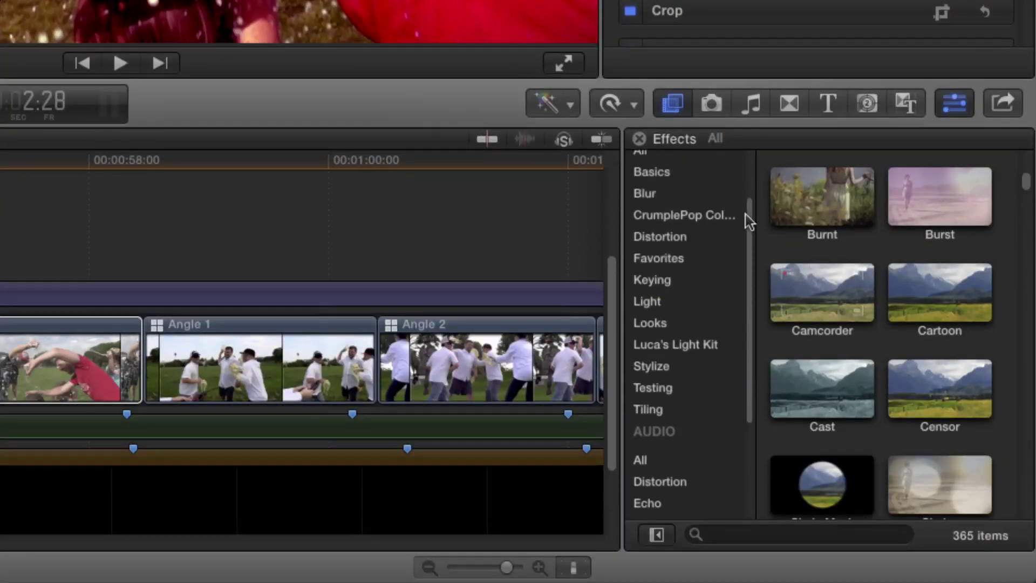
{"action": "left_click", "coordinate": [666, 264]}
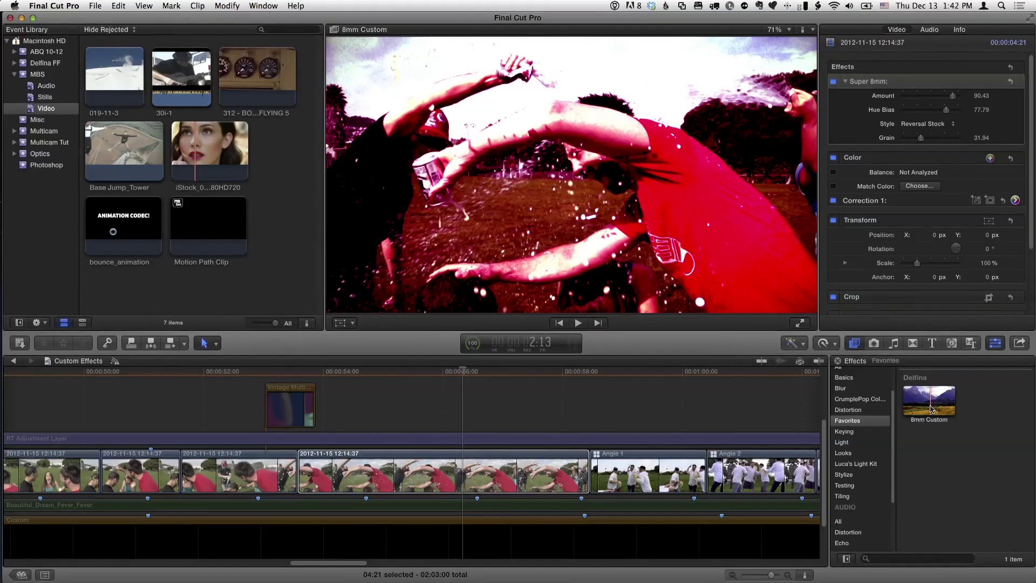
Move the playhead to about 51:23, select the clip there and preview the 8mm Custom effect on it
{"action": "left_click", "coordinate": [202, 373]}
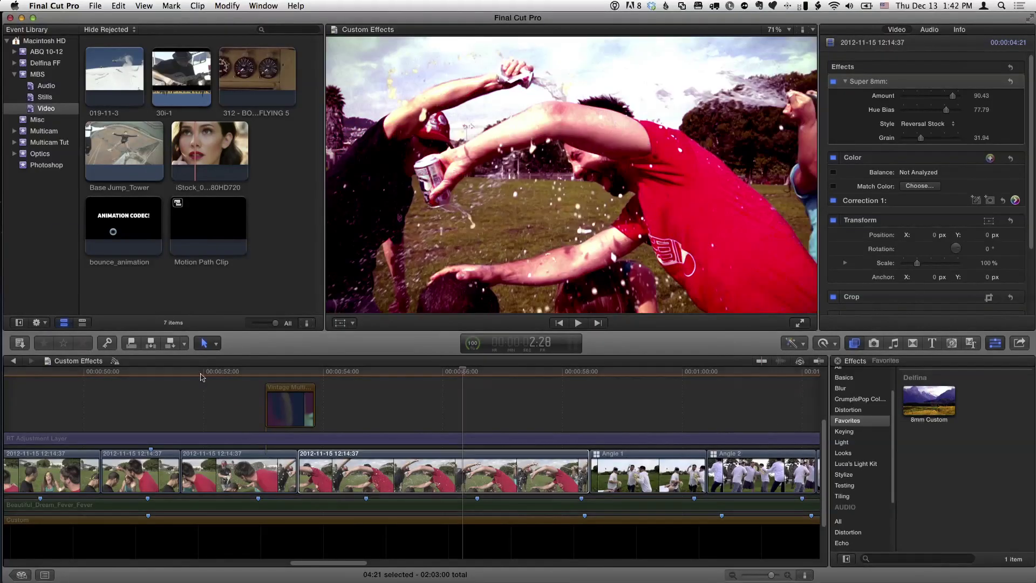
{"action": "left_click", "coordinate": [218, 465]}
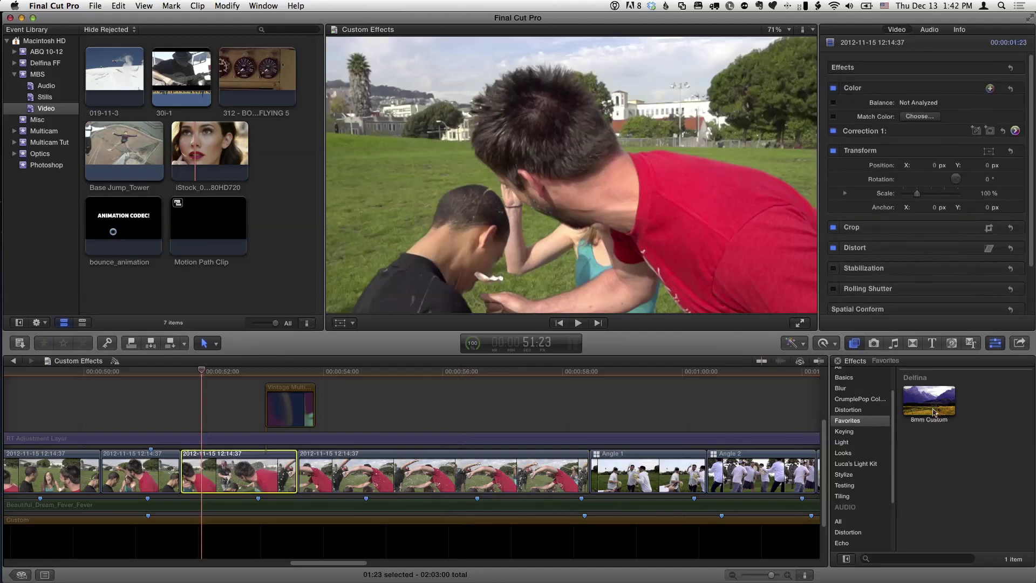
{"action": "key", "text": "space"}
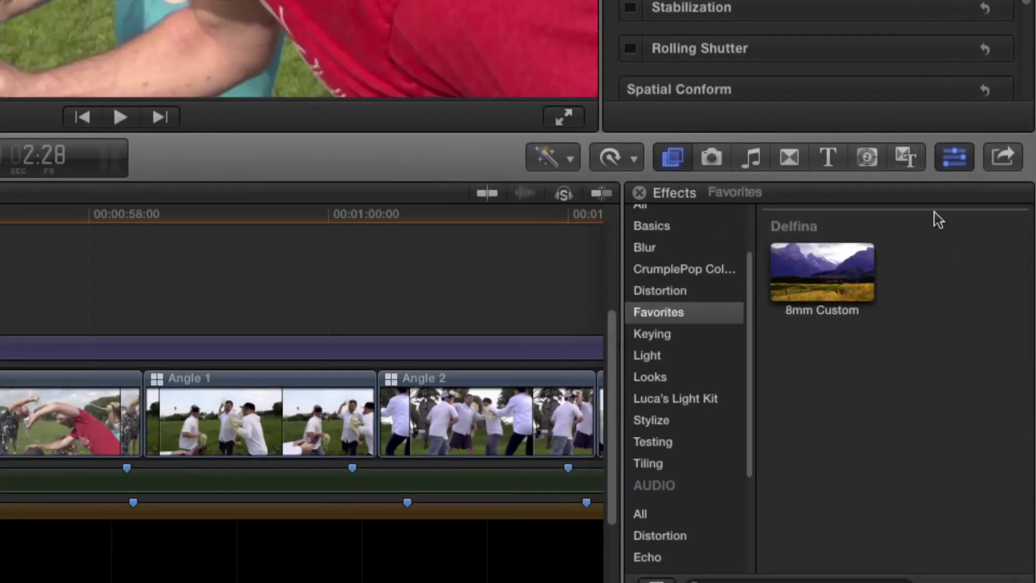
Browse the themes and display the contents of the Delfina theme
{"action": "left_click", "coordinate": [907, 161]}
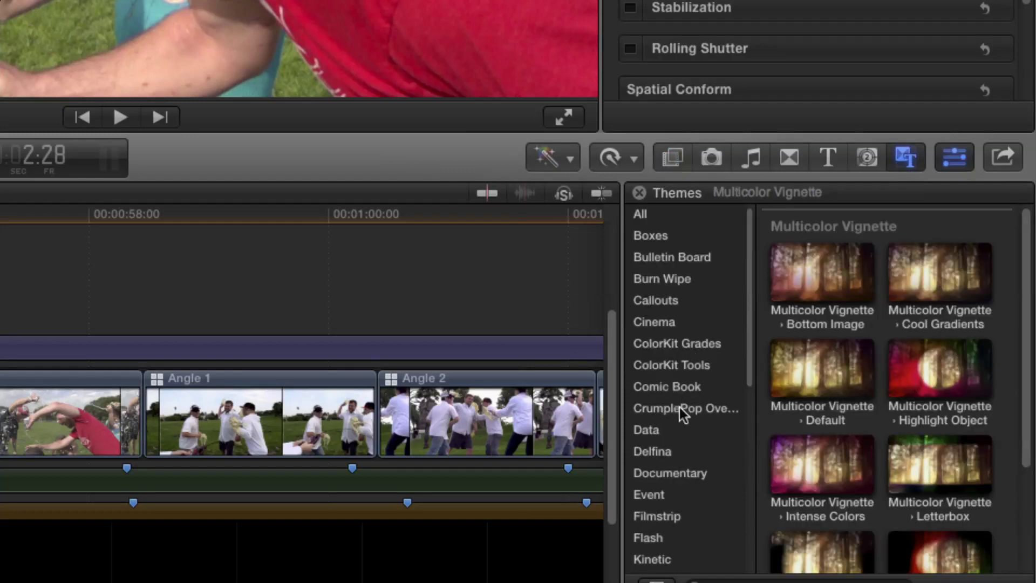
{"action": "left_click", "coordinate": [675, 452]}
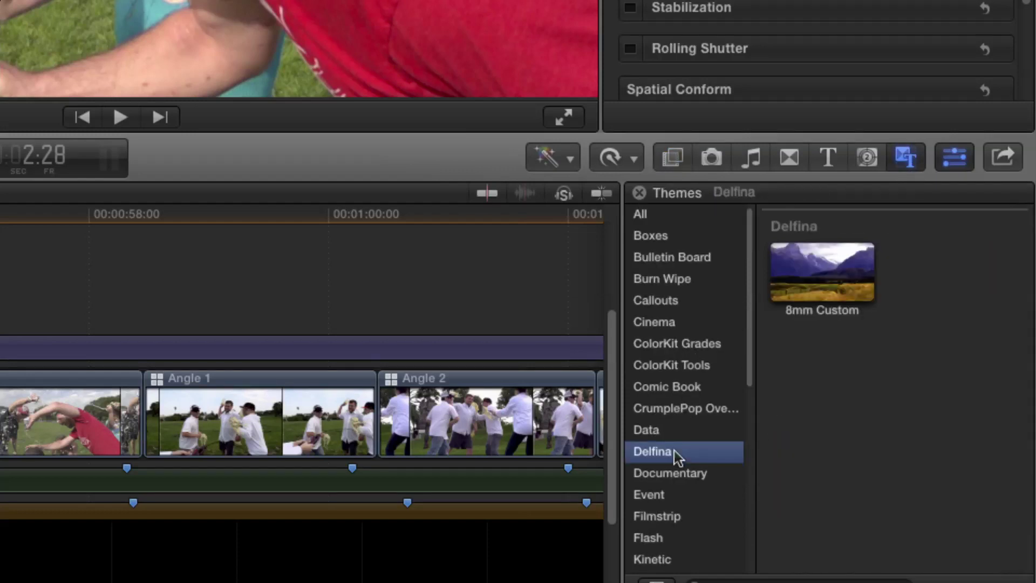